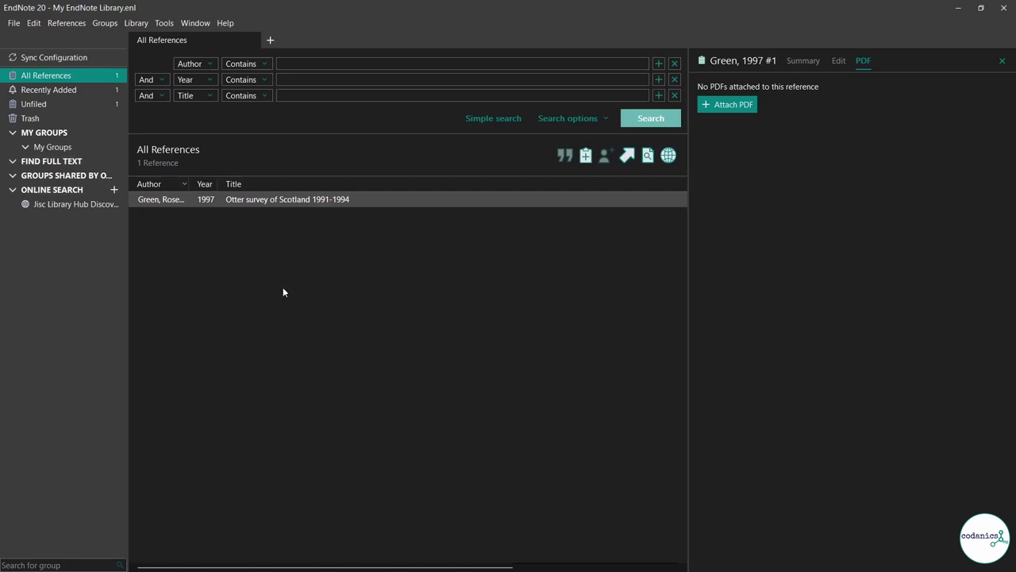
Step: Restore the EndNote window to a smaller size on the desktop and switch to the browser window with Scopus
click(980, 8)
drag(637, 9, 725, 38)
mouse_move(556, 562)
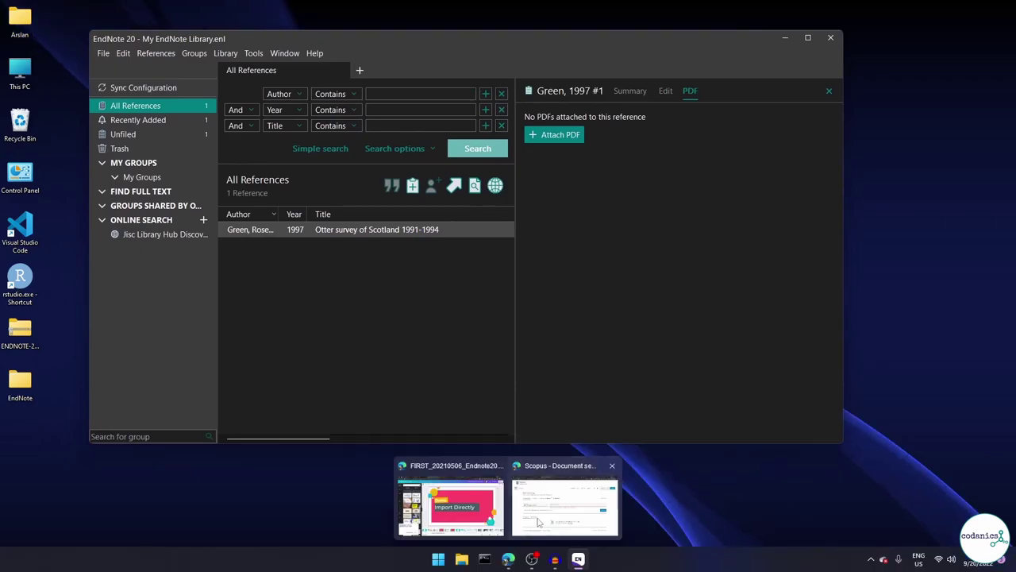
click(538, 522)
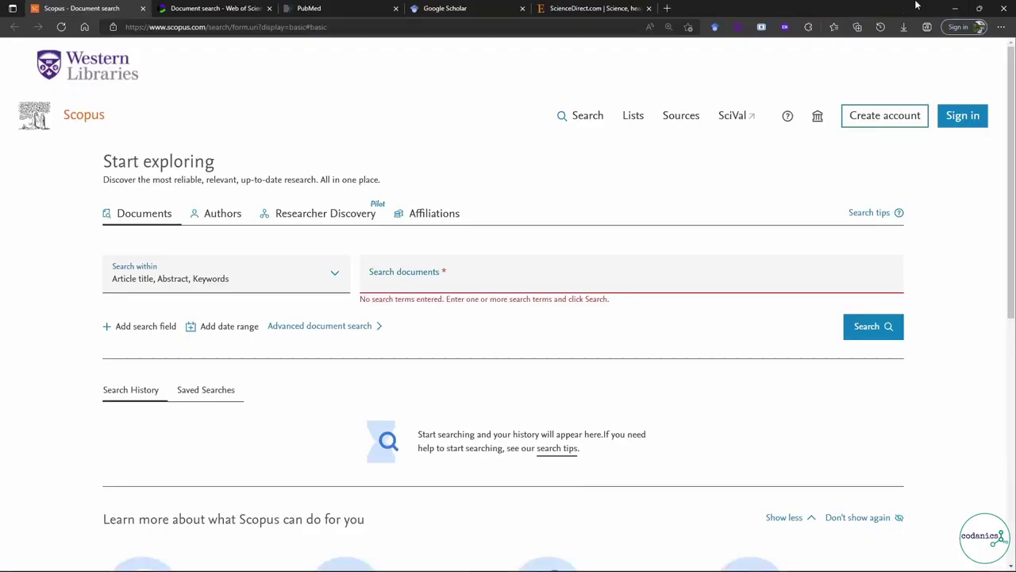
Step: Look through the open Web of Science, PubMed, Google Scholar and ScienceDirect pages, and return to Scopus
click(207, 7)
click(358, 7)
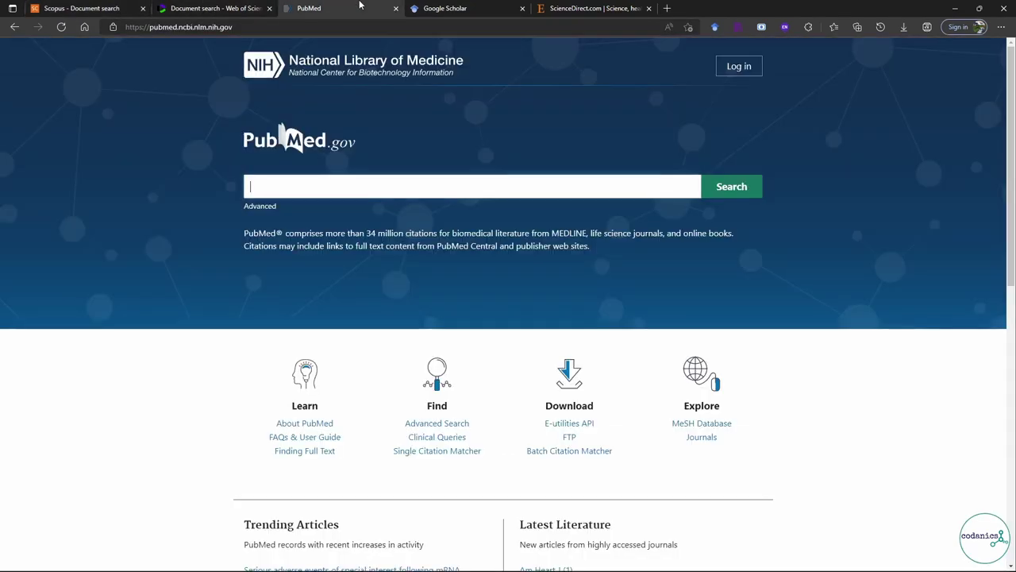
click(451, 7)
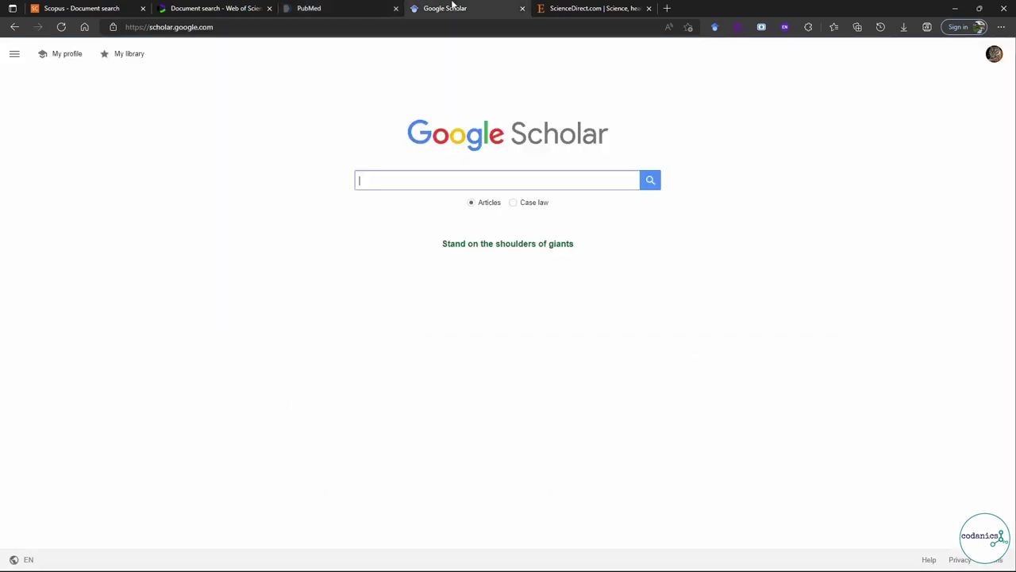
click(579, 6)
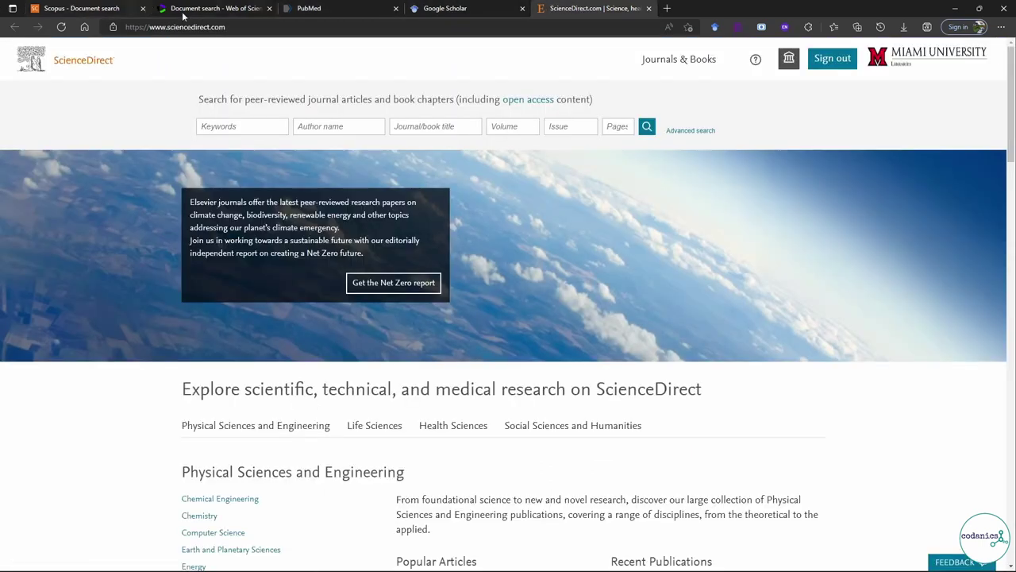
click(62, 9)
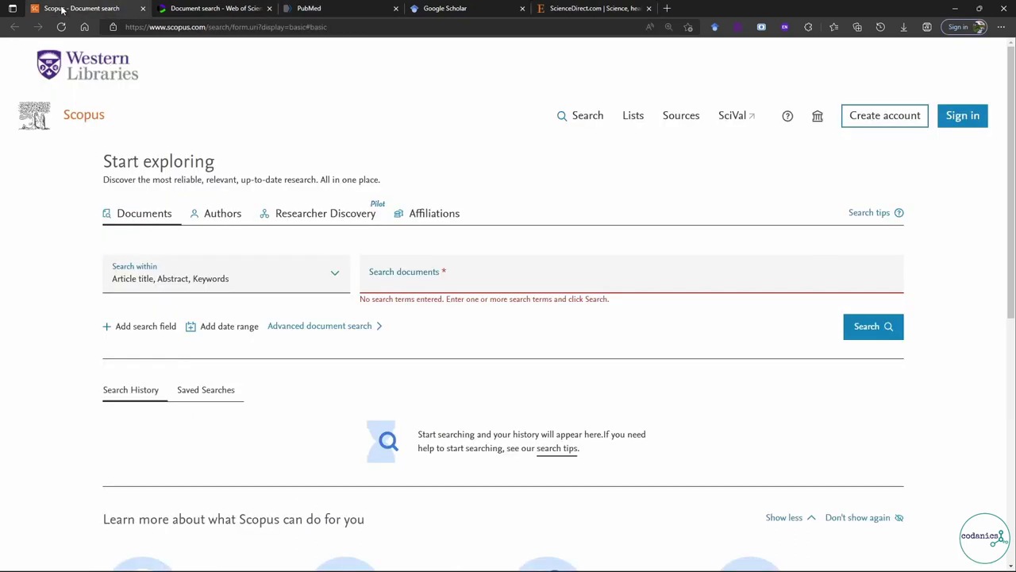
Step: Search Scopus documents for "big data" within article title, abstract and keywords
click(412, 283)
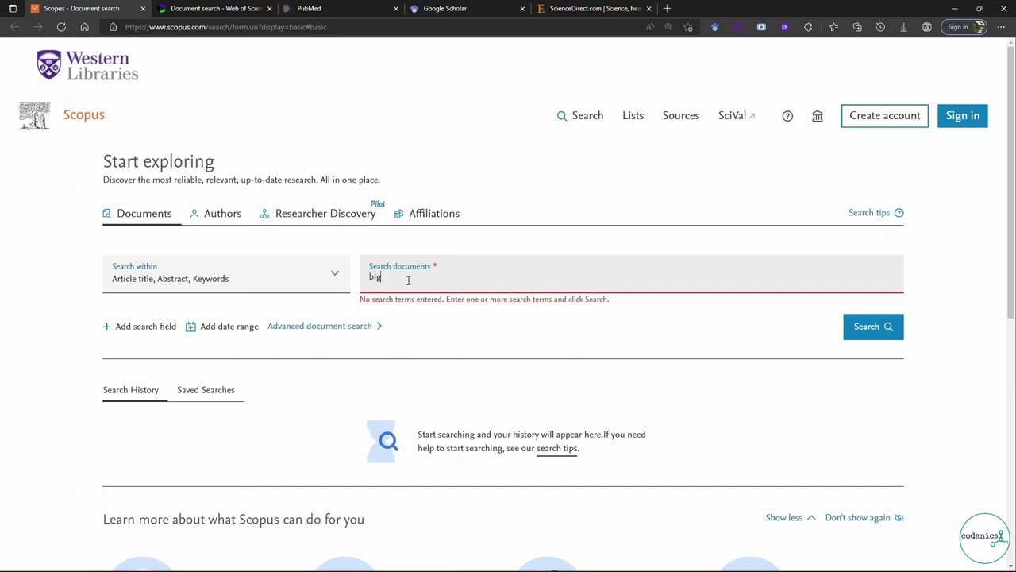
text(data)
click(895, 336)
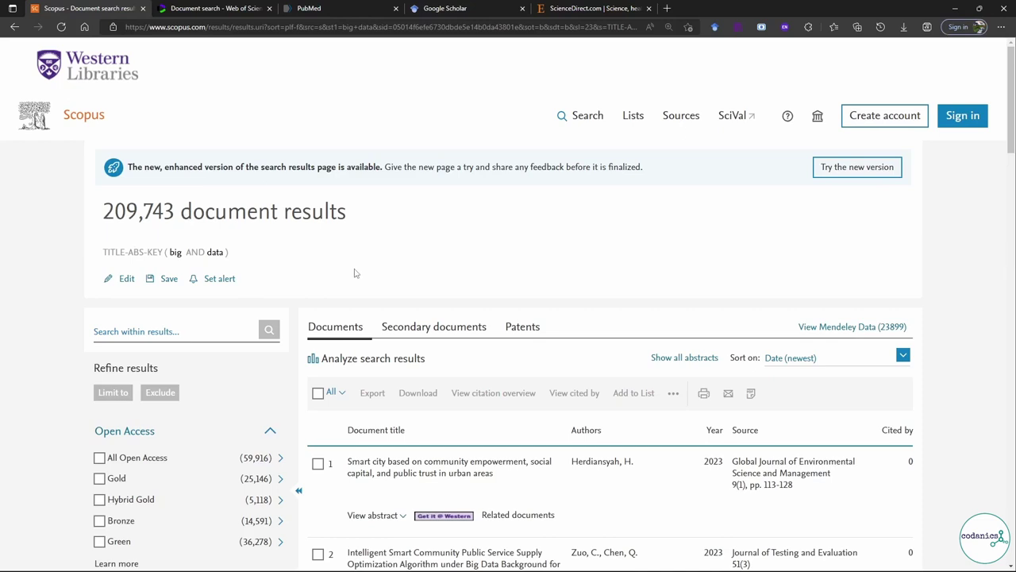
Step: Examine the Scopus document results and the refinement filters such as open access, year, author name, subject area and language
scroll(355, 273, down, 1)
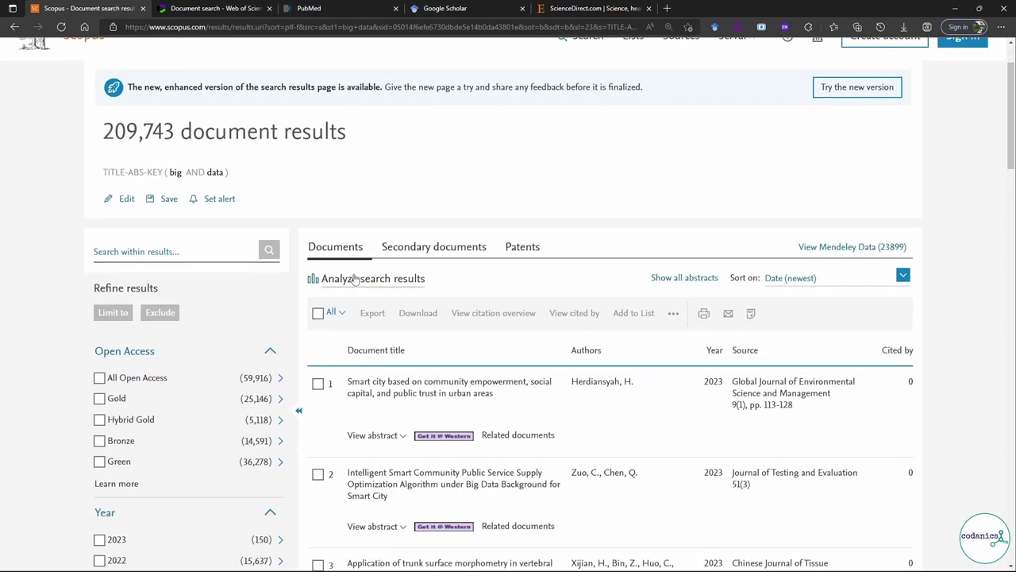
scroll(302, 326, down, 2)
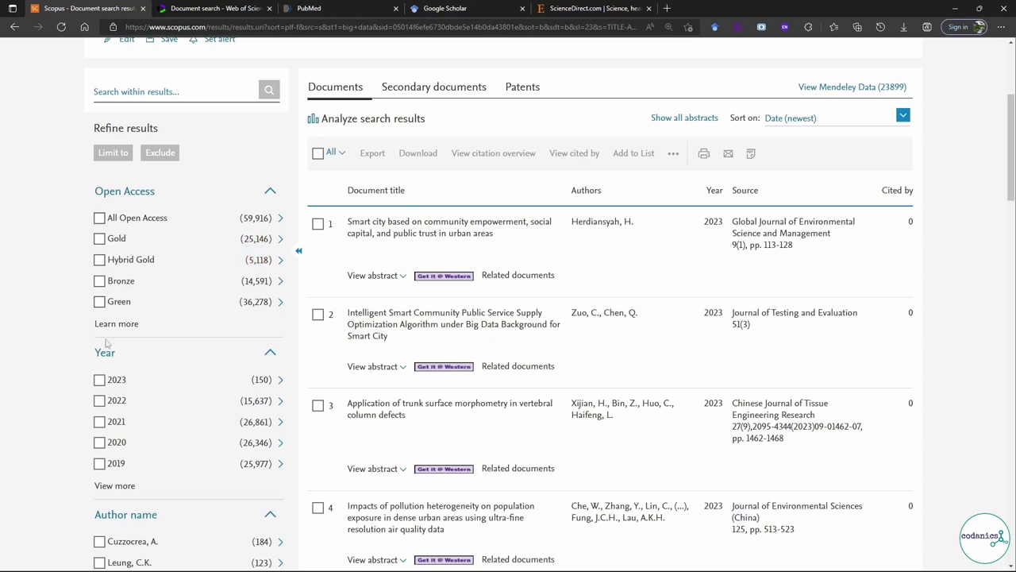
scroll(119, 305, down, 2)
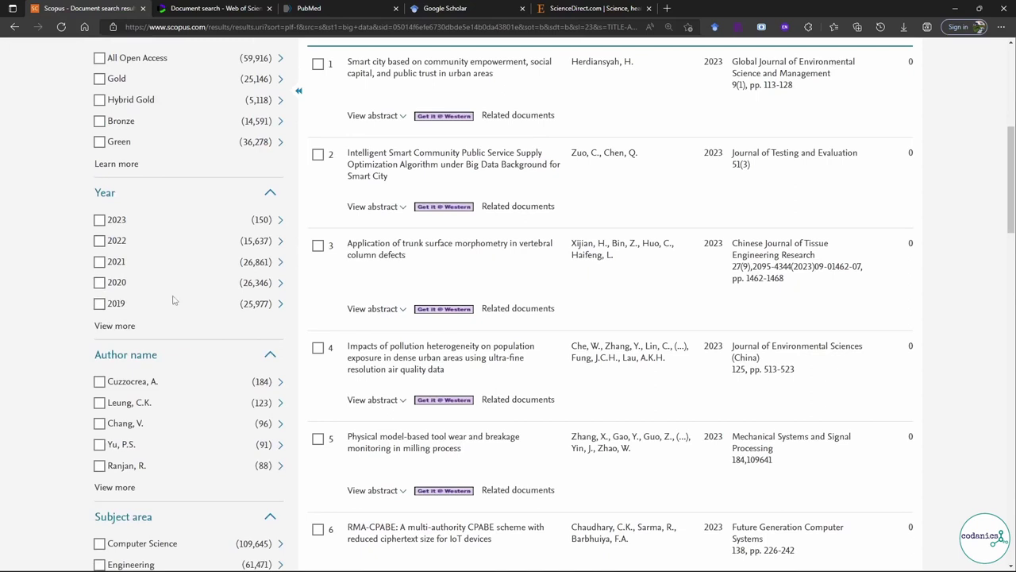
scroll(173, 300, down, 1)
scroll(173, 302, down, 3)
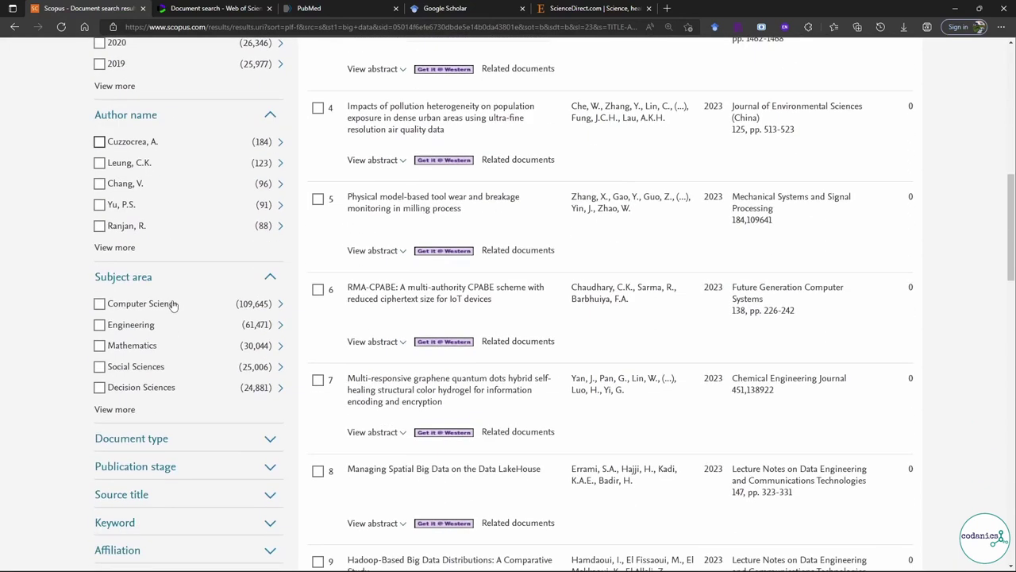
scroll(173, 306, down, 2)
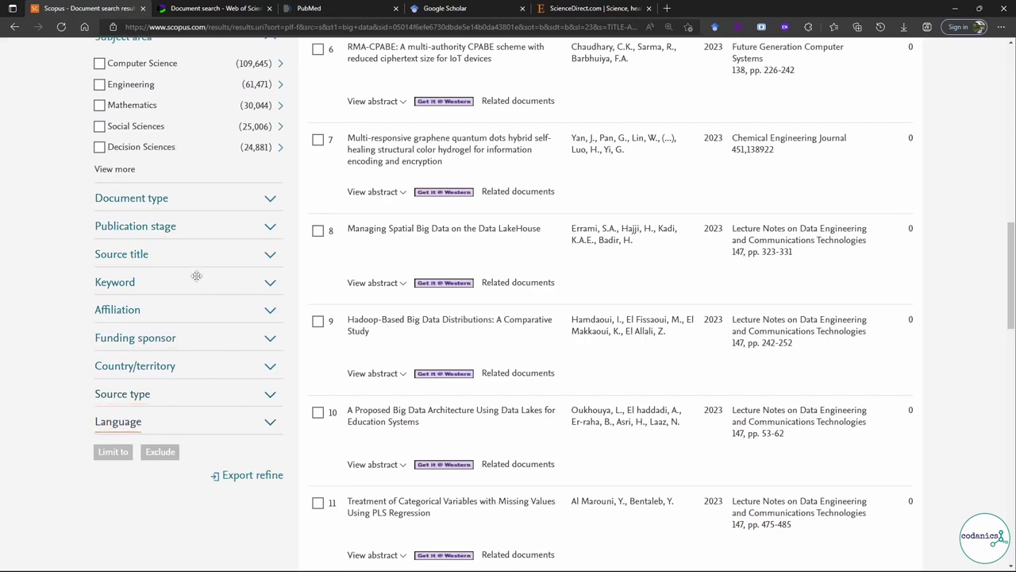
scroll(476, 377, up, 8)
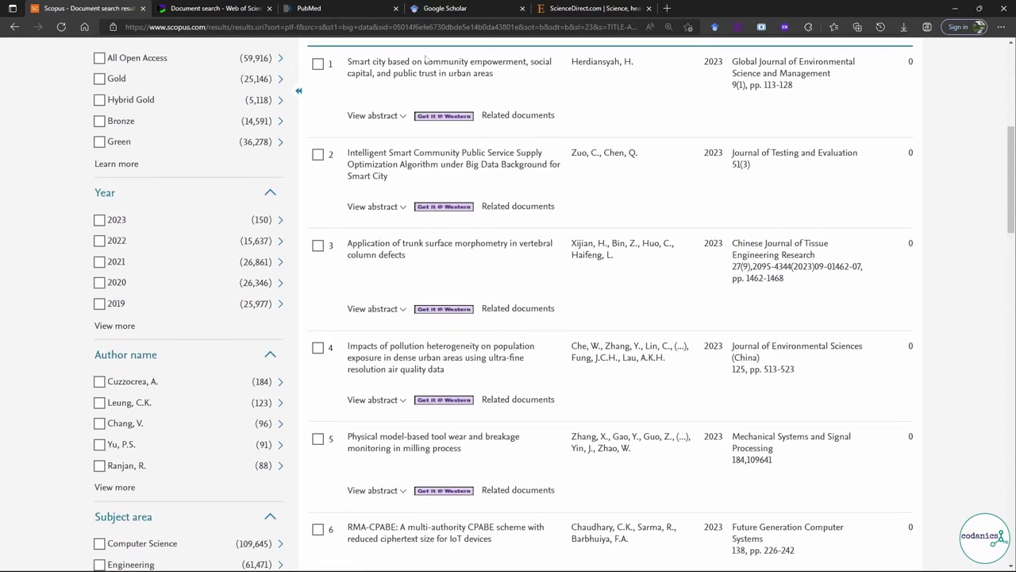
scroll(441, 393, up, 3)
scroll(453, 409, down, 2)
scroll(458, 407, up, 3)
scroll(458, 407, down, 1)
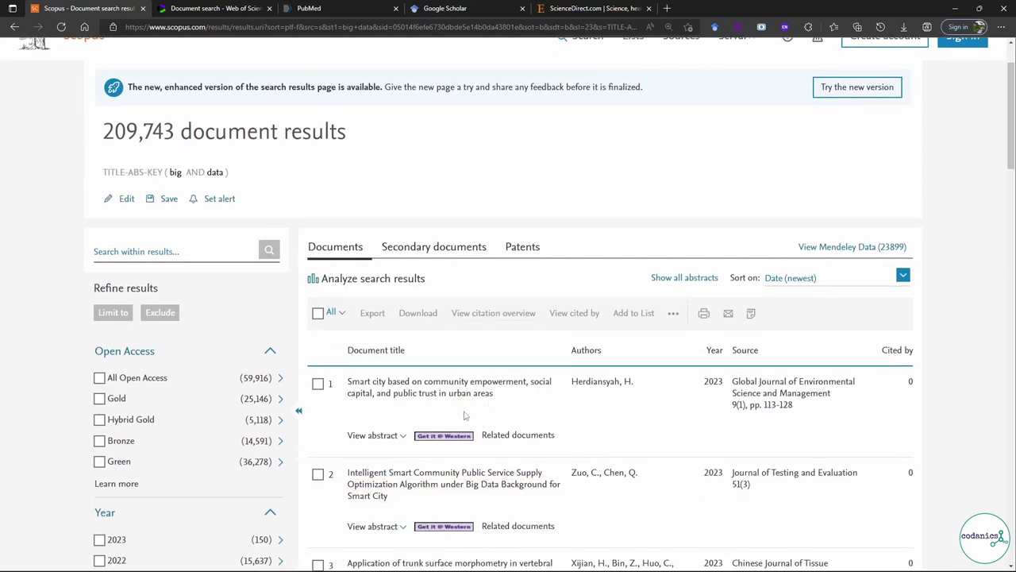
Step: Export the first Scopus result in RIS format with citation, bibliographical, and abstract and keyword information, and open scopus.ris in EndNote
click(317, 384)
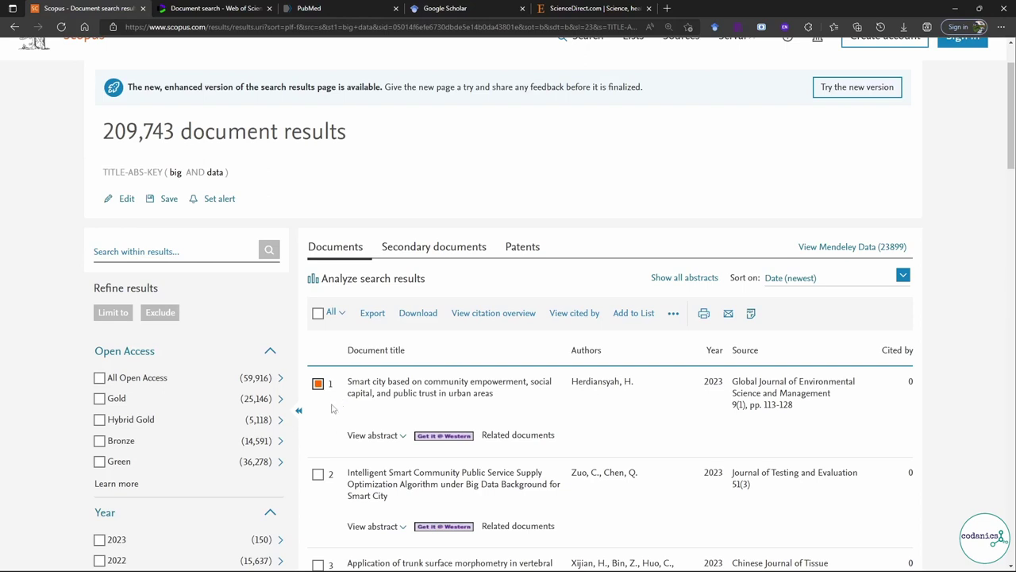
click(373, 314)
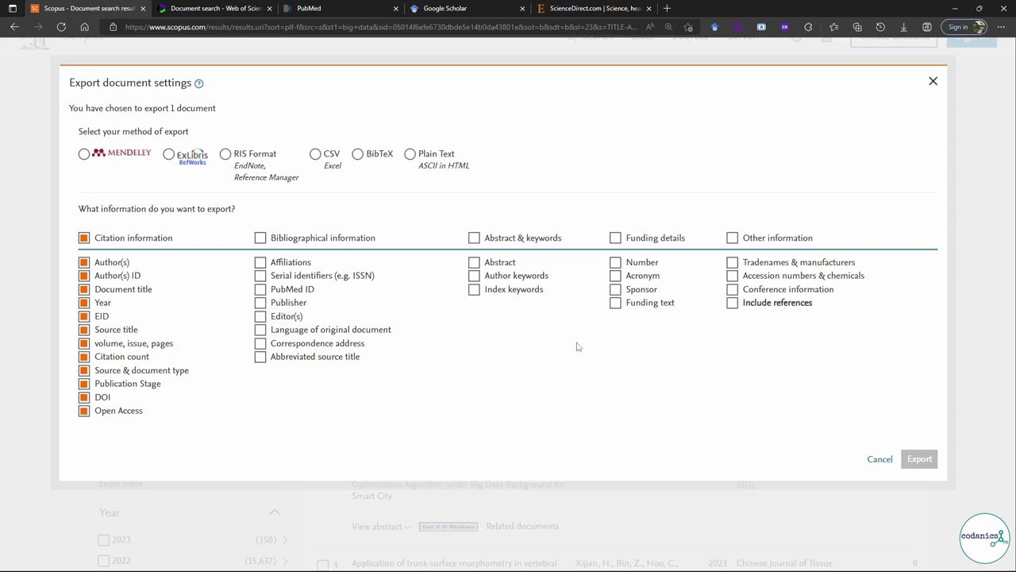
click(262, 239)
click(474, 239)
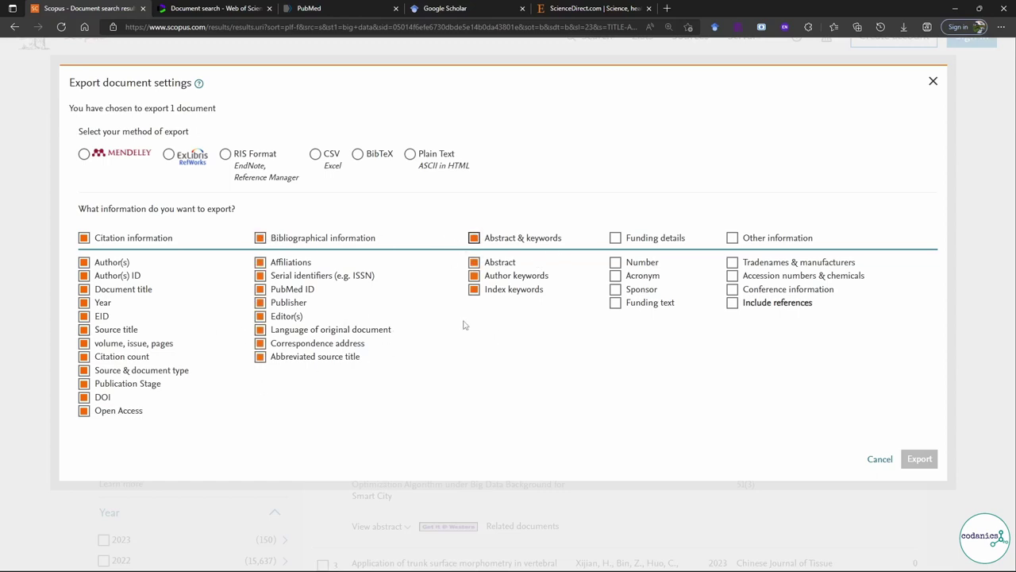
click(227, 154)
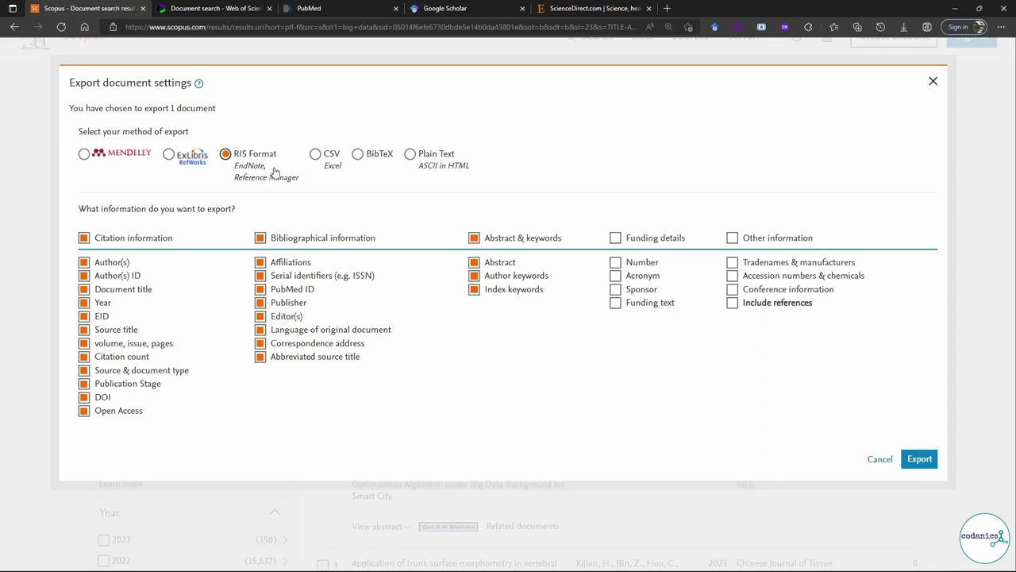
click(919, 460)
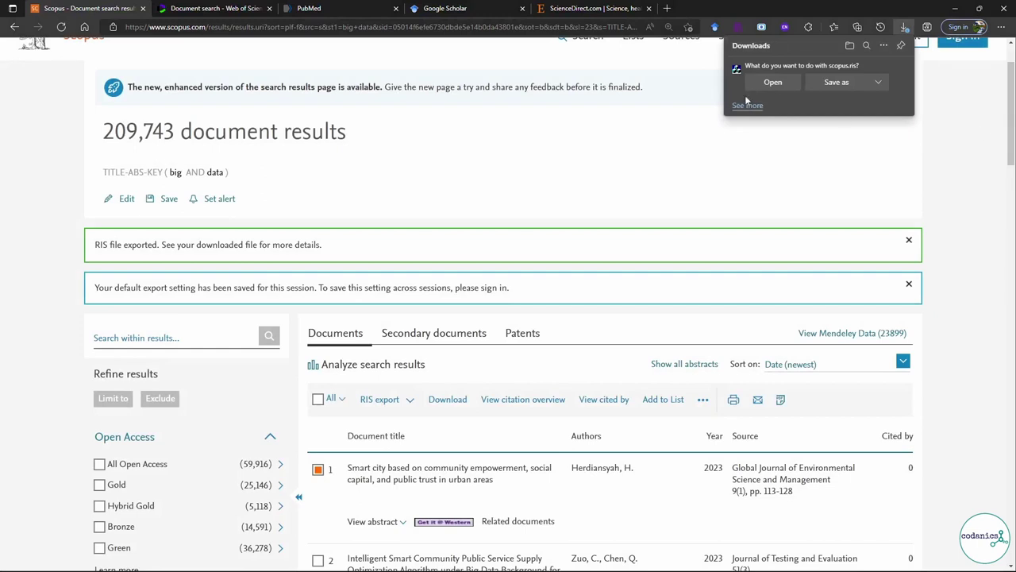
click(774, 85)
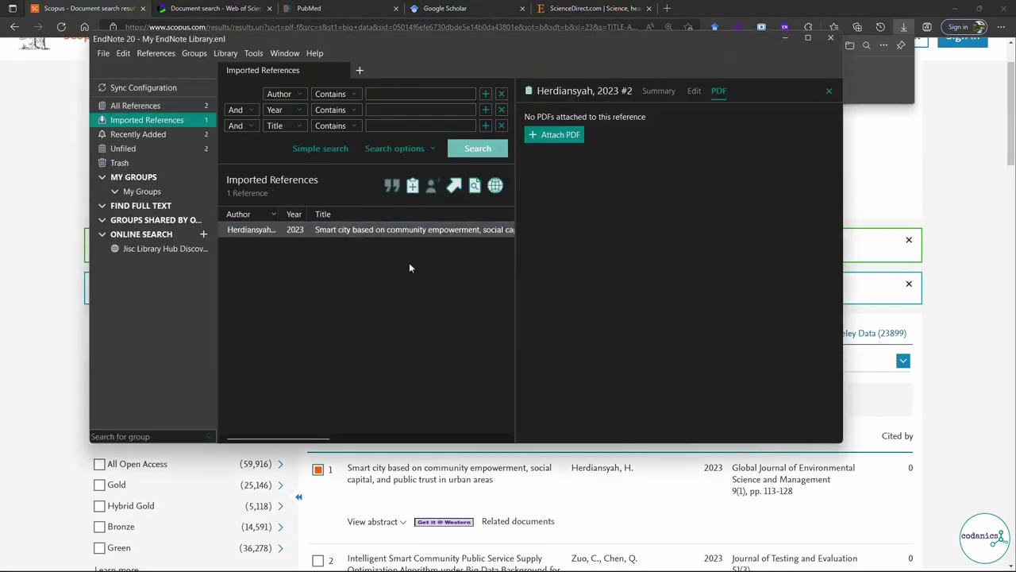
Step: Show the summary of the imported smart city reference and set its citation style to APA 7th
click(325, 232)
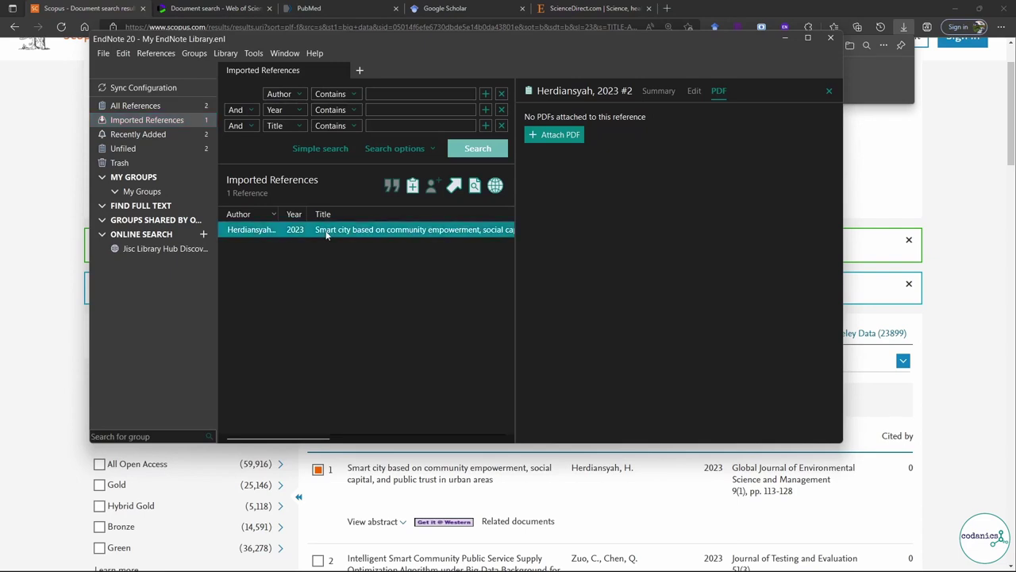
click(660, 92)
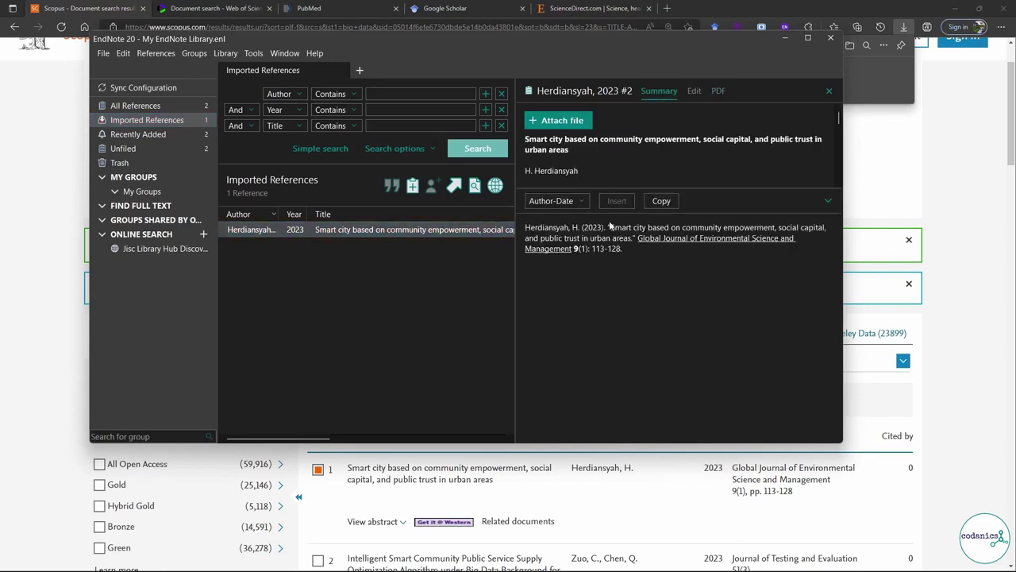
click(554, 201)
click(566, 248)
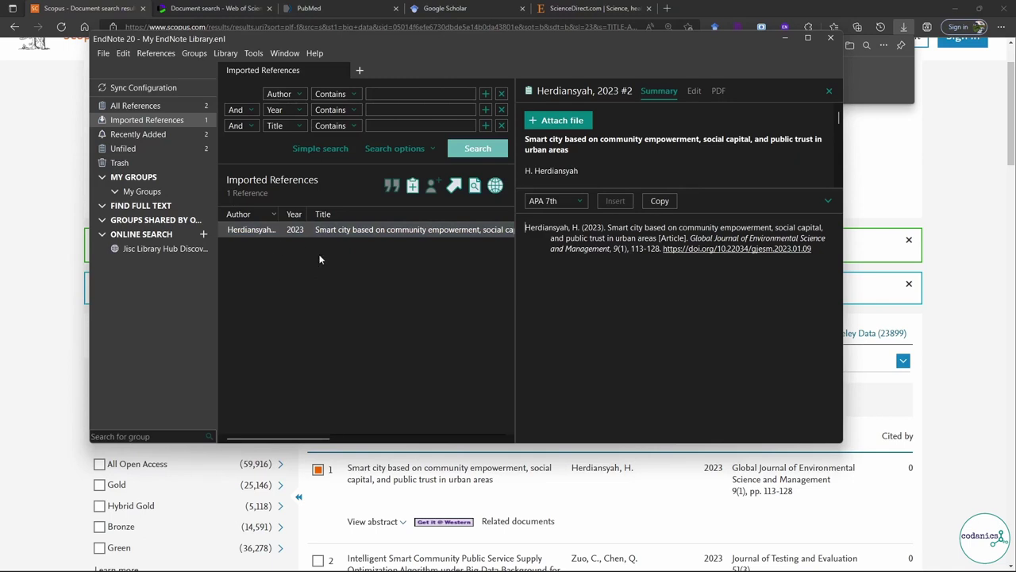
Step: Switch to Web of Science in the browser and search all fields of the Core Collection for "big data"
click(219, 6)
click(220, 6)
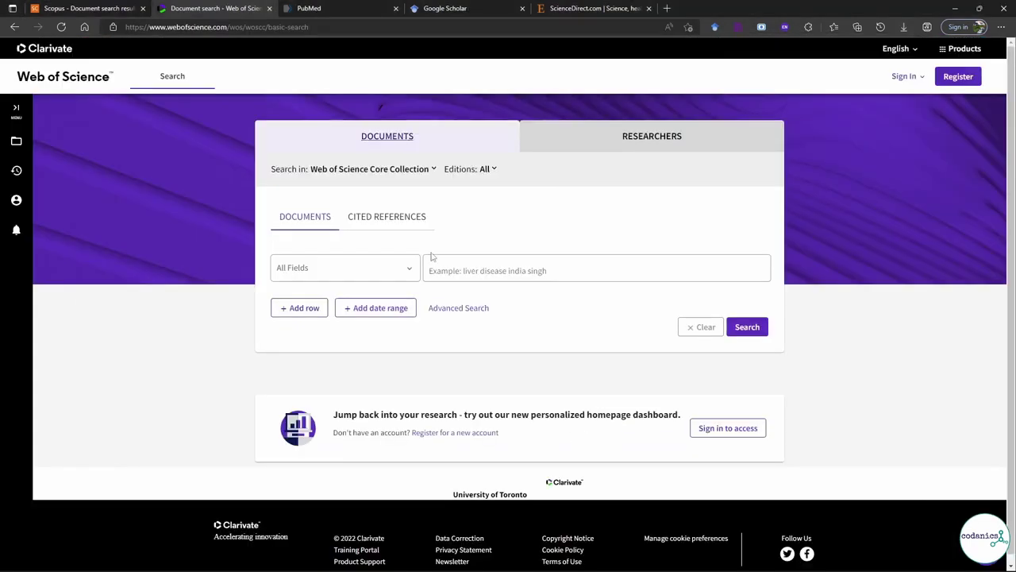
click(499, 271)
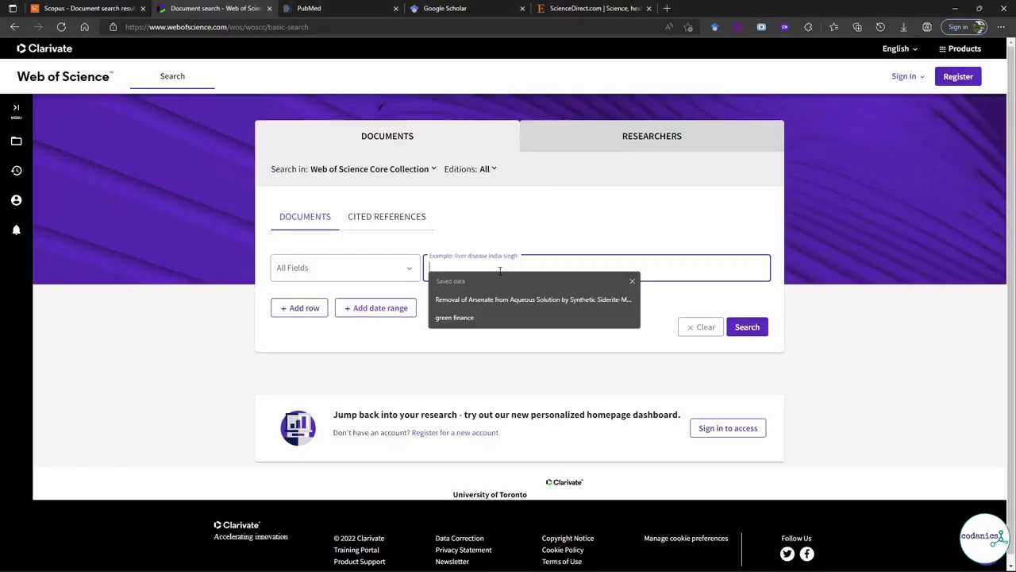
click(633, 281)
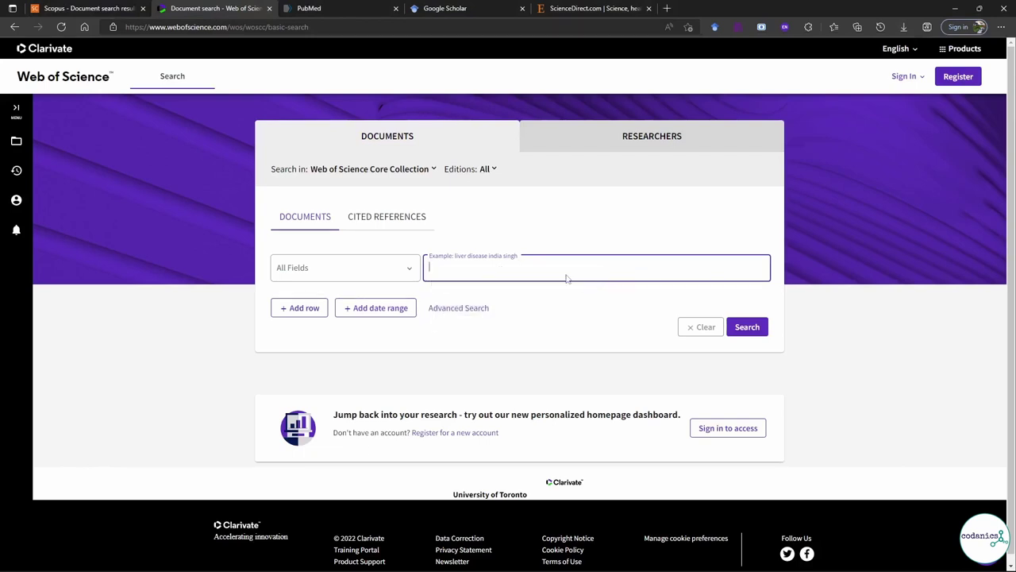
click(563, 267)
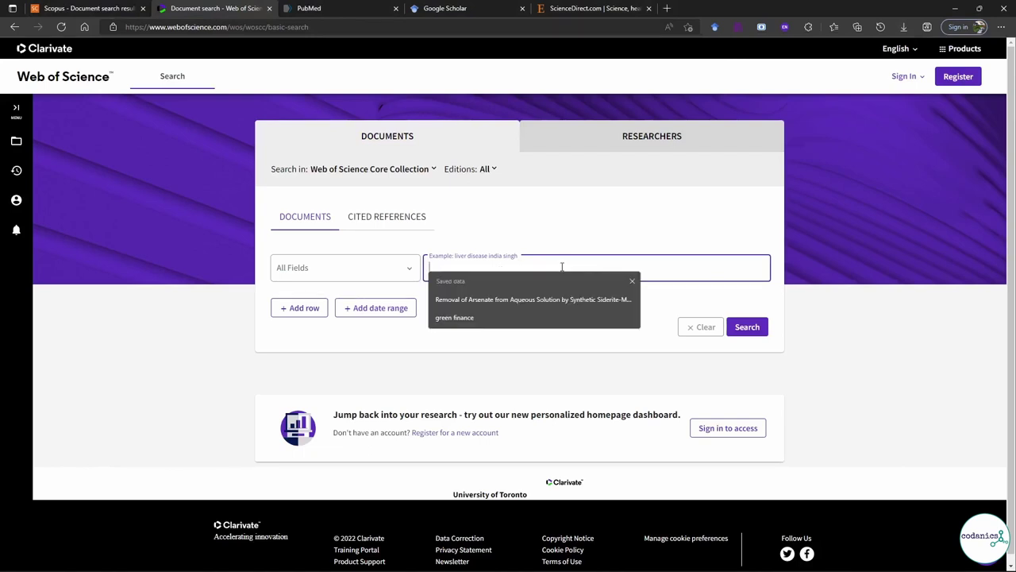
click(632, 281)
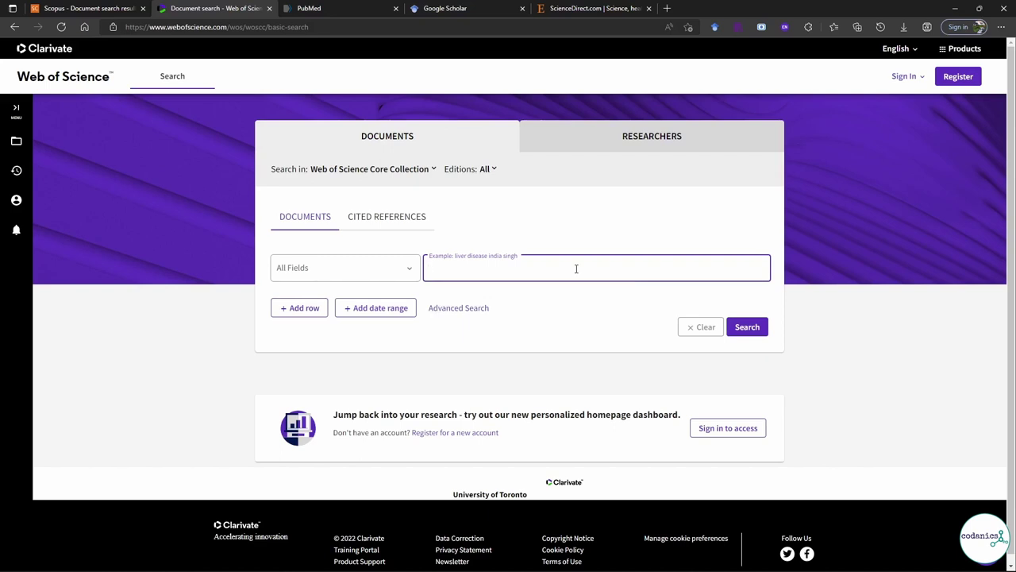
text(big data (All Fields)
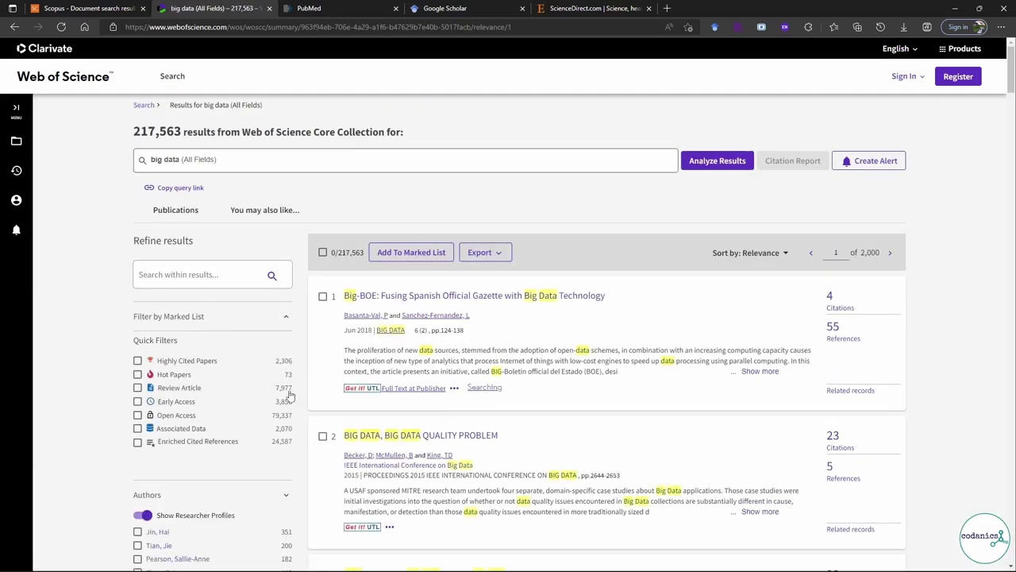
Step: Examine the refinement filters for the Web of Science results, such as quick filters, authors, publication years and document types
scroll(282, 401, down, 1)
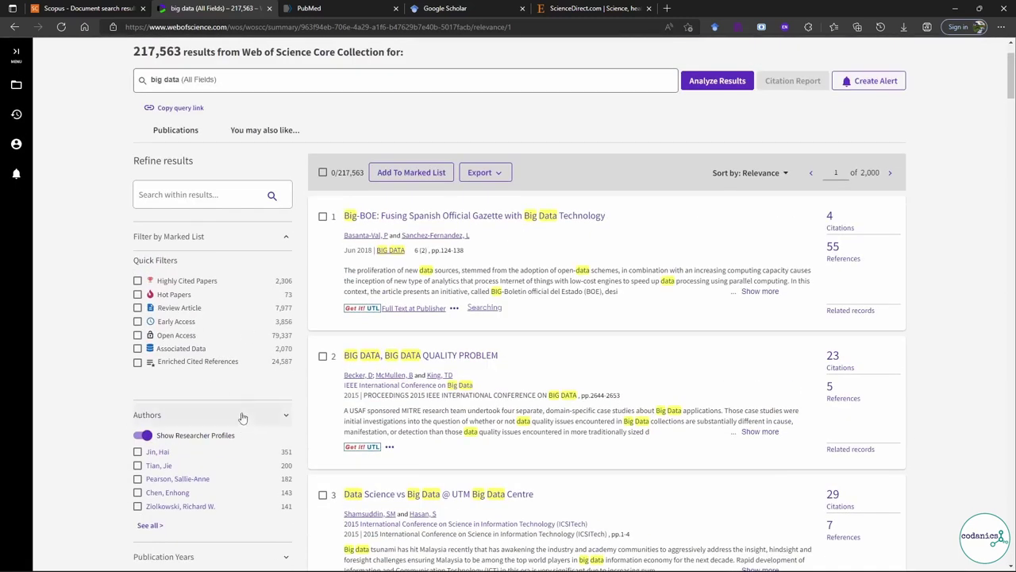
scroll(243, 417, down, 6)
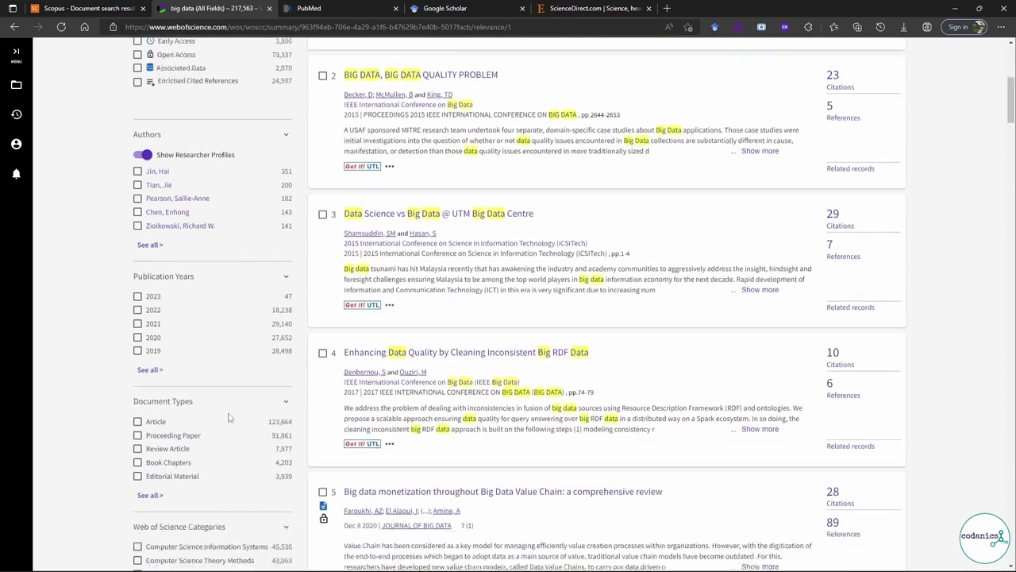
scroll(228, 418, down, 9)
scroll(222, 421, up, 4)
scroll(221, 423, up, 11)
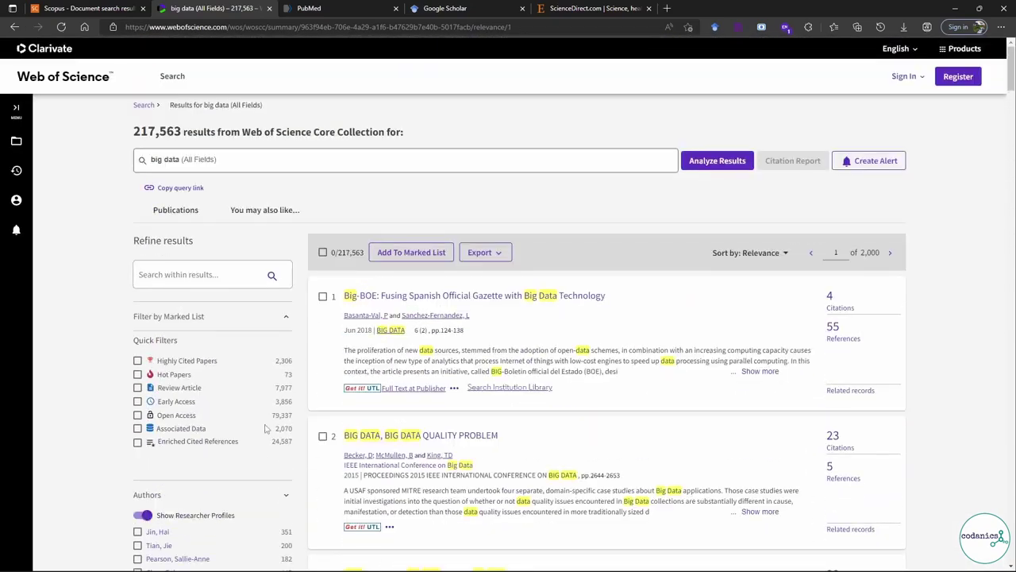
Step: Export the first Web of Science result to an RIS file with Full Record content, open savedrecs.ris in EndNote and select the imported reference
click(322, 298)
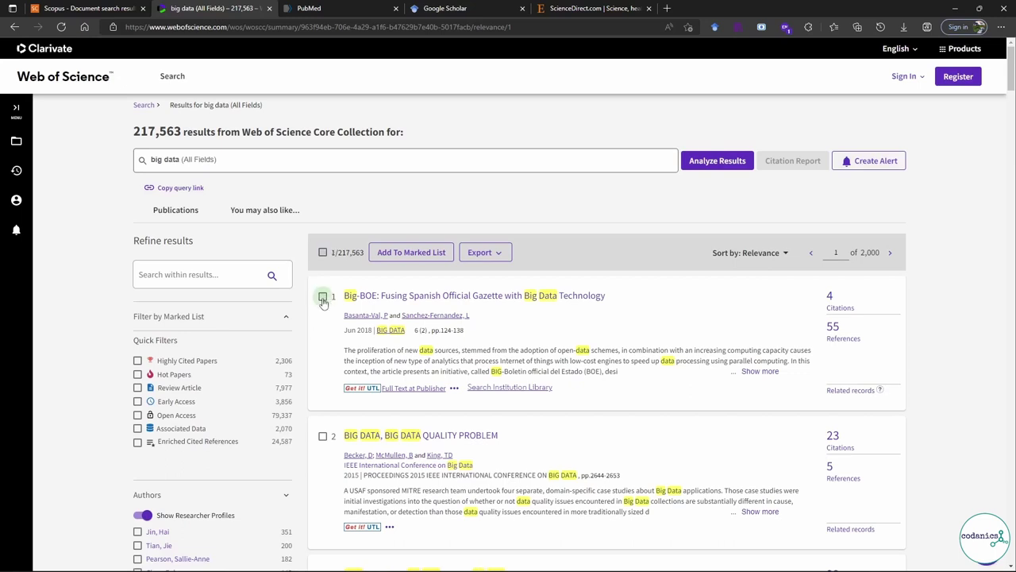
click(500, 253)
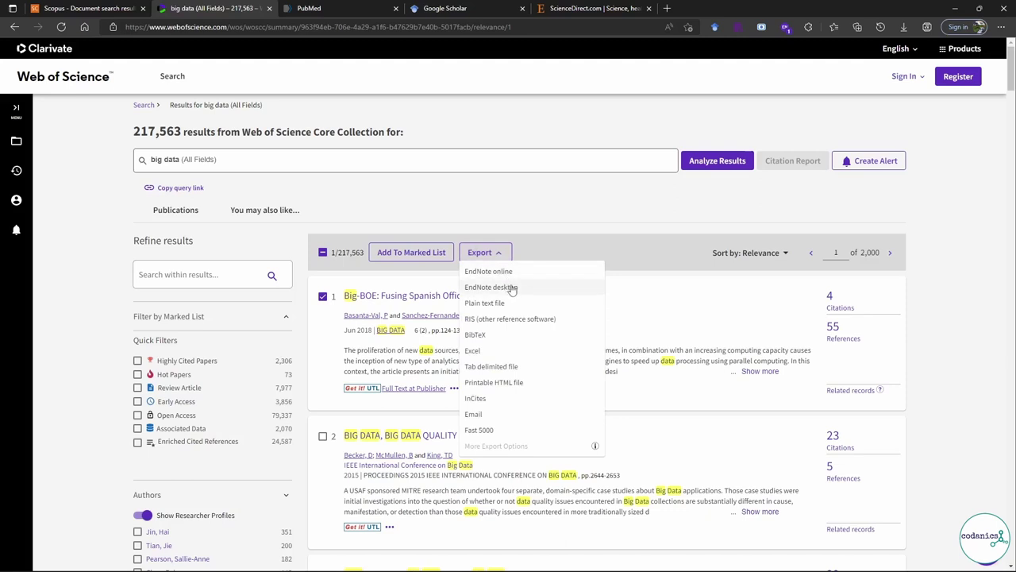
click(486, 320)
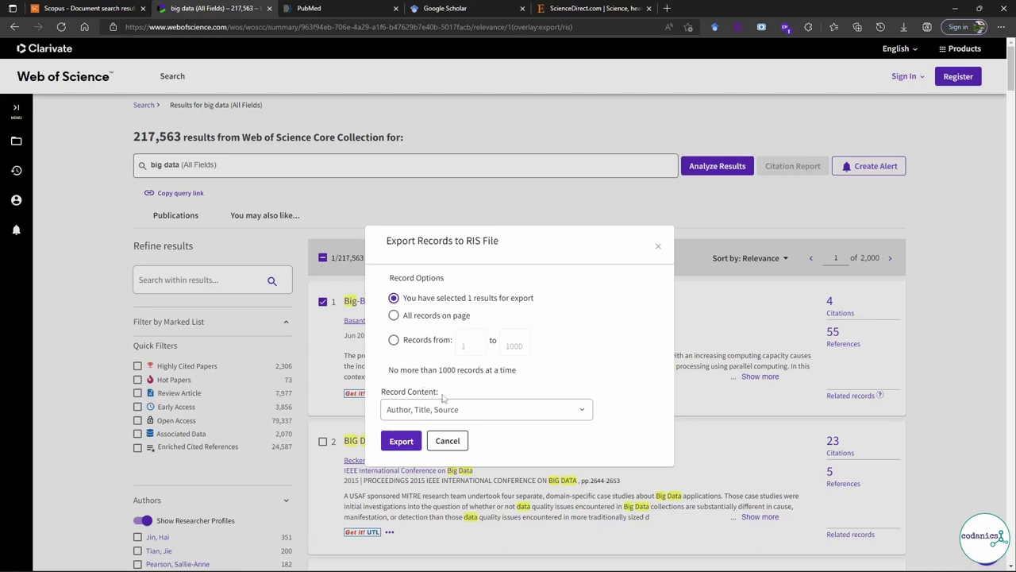
click(576, 411)
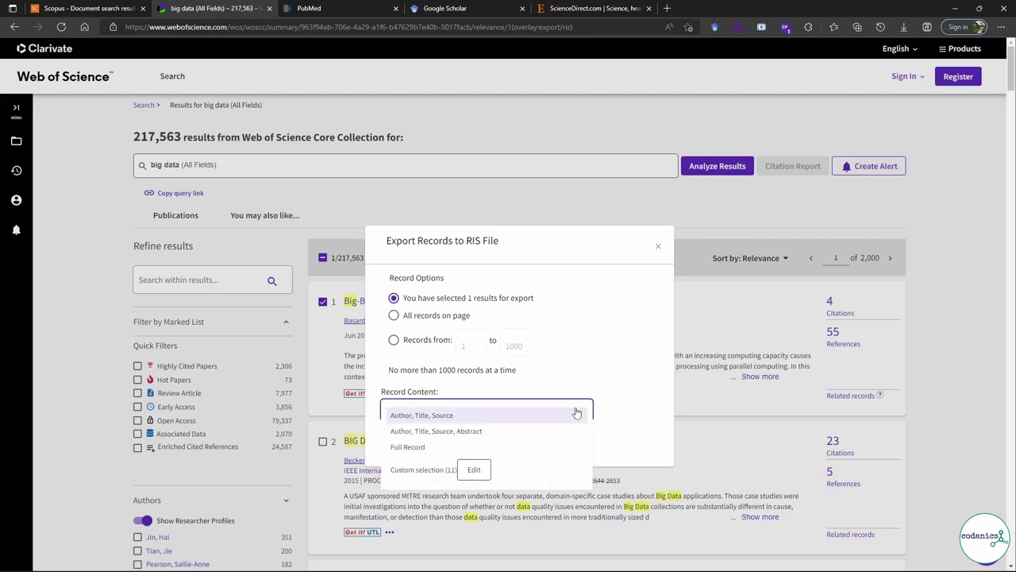
click(403, 446)
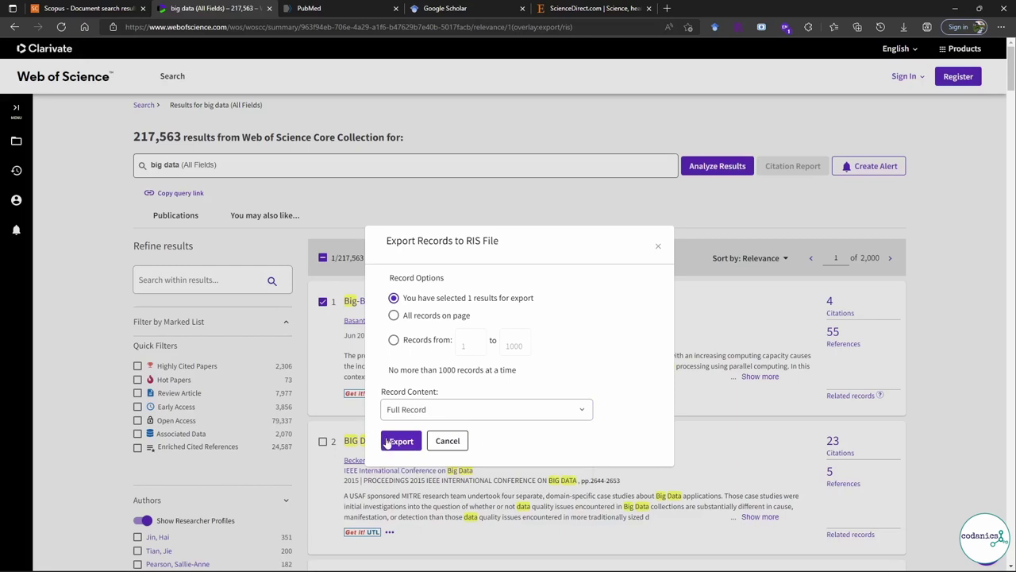
click(387, 442)
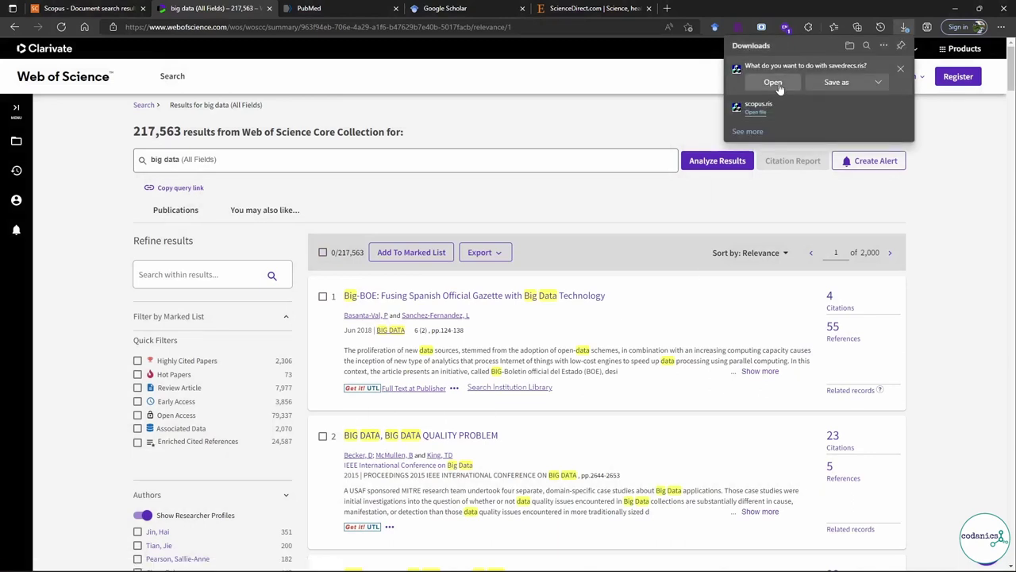
click(772, 83)
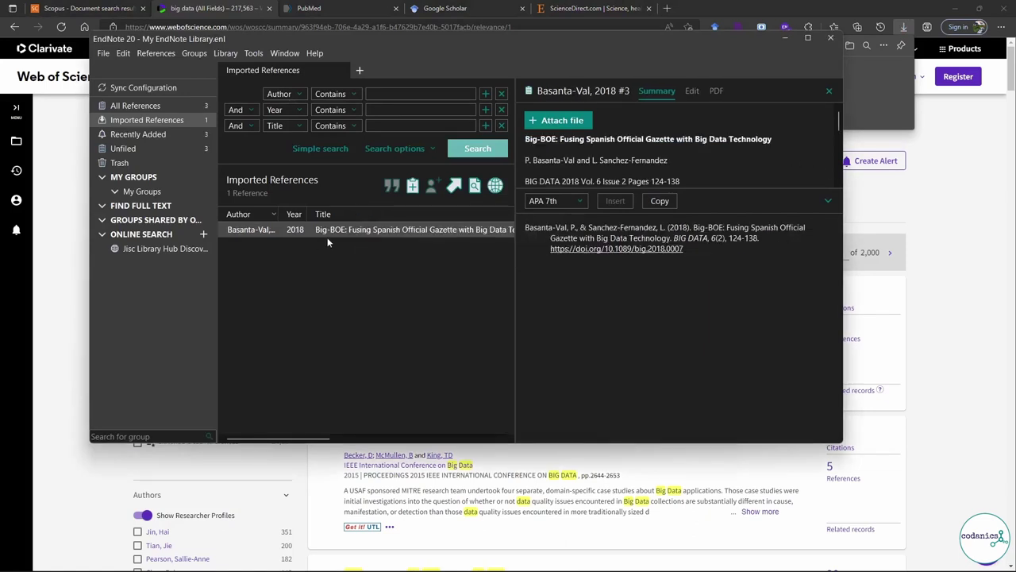
click(329, 230)
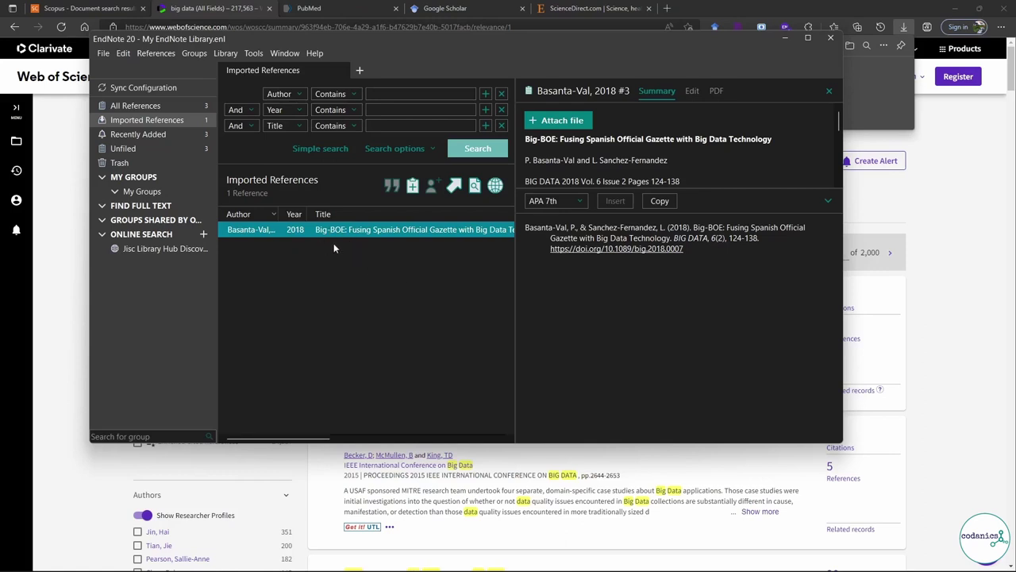
Step: Switch to PubMed in the browser and search for "big data"
click(316, 6)
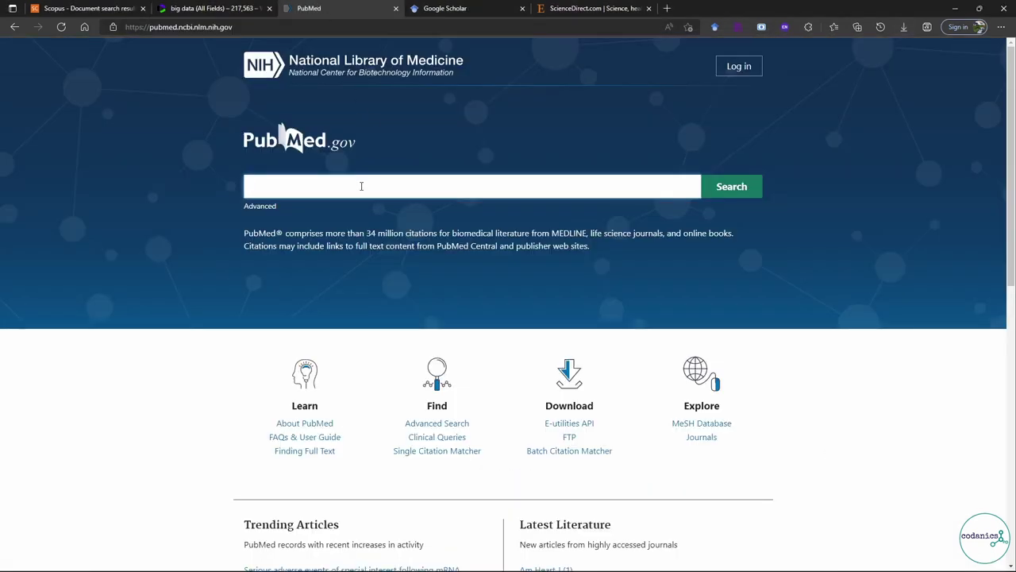
text(big data)
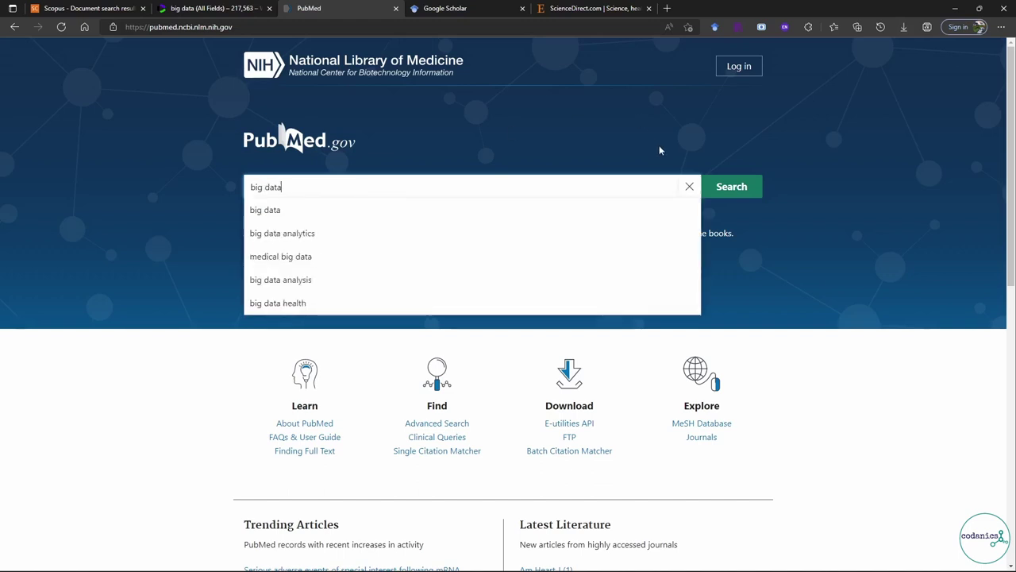
click(724, 198)
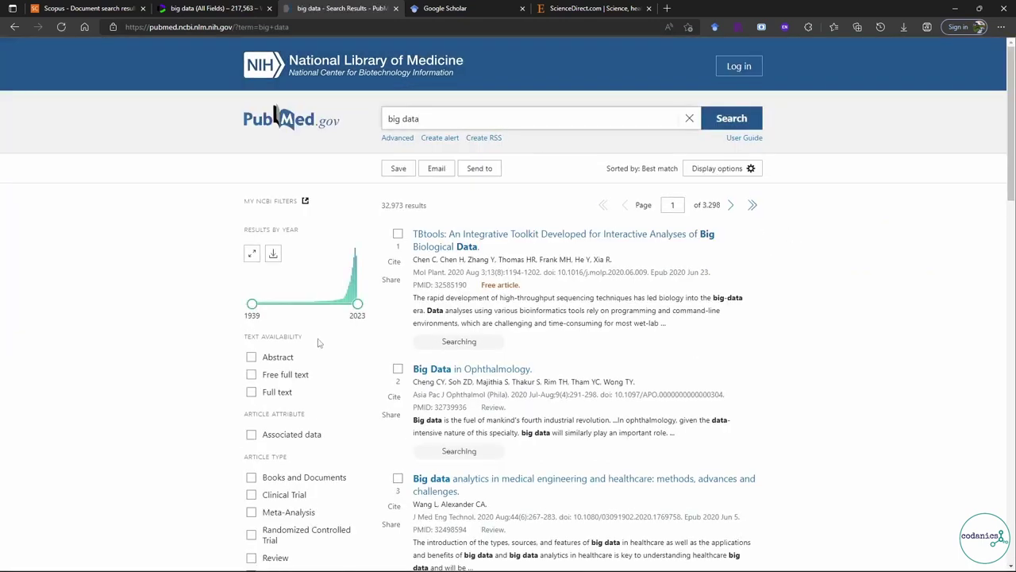
Step: Send the first PubMed result, the TBtools article, to a citation manager file and open the downloaded file in EndNote
scroll(319, 343, down, 5)
scroll(318, 343, up, 5)
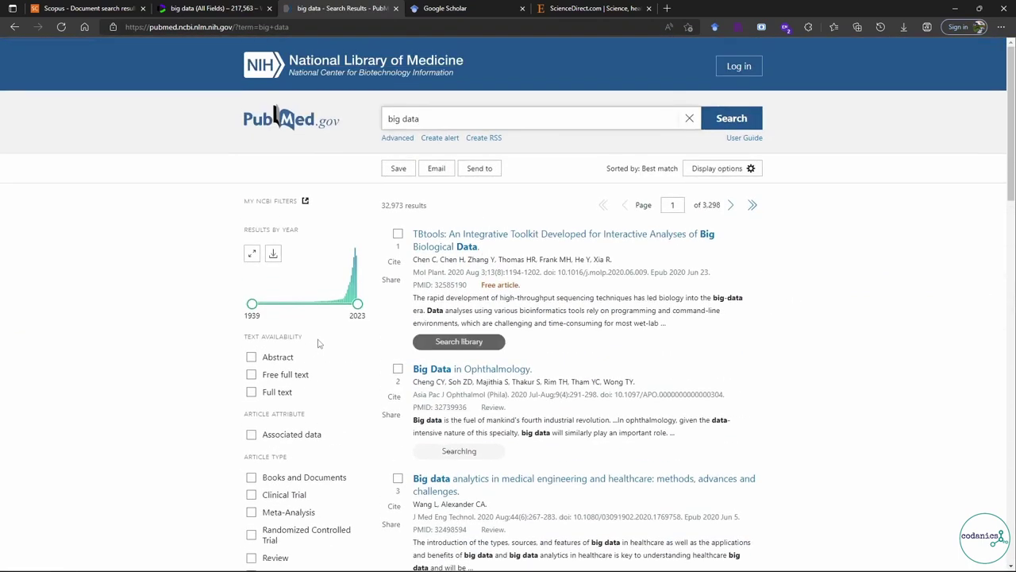
click(398, 235)
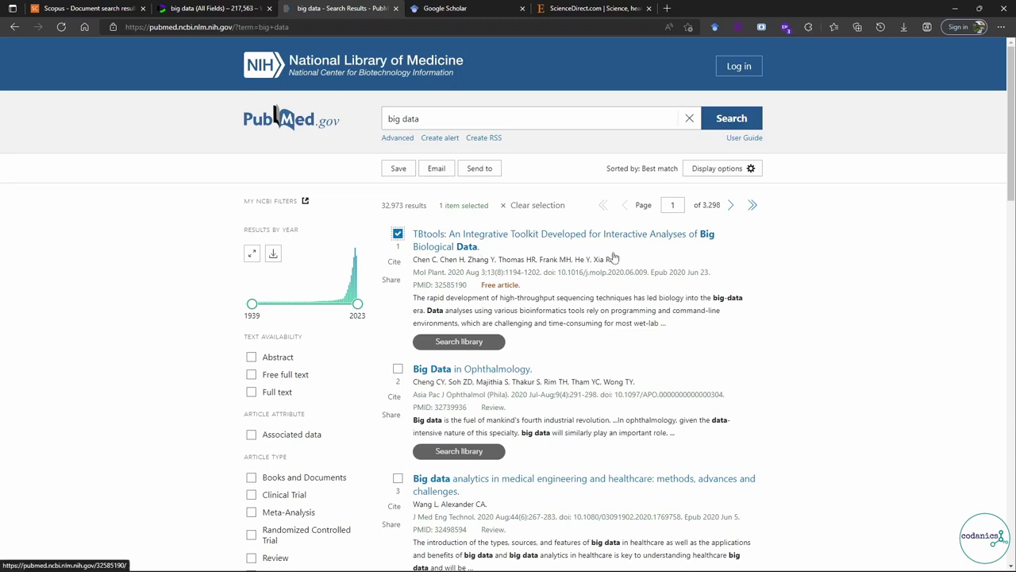
click(489, 169)
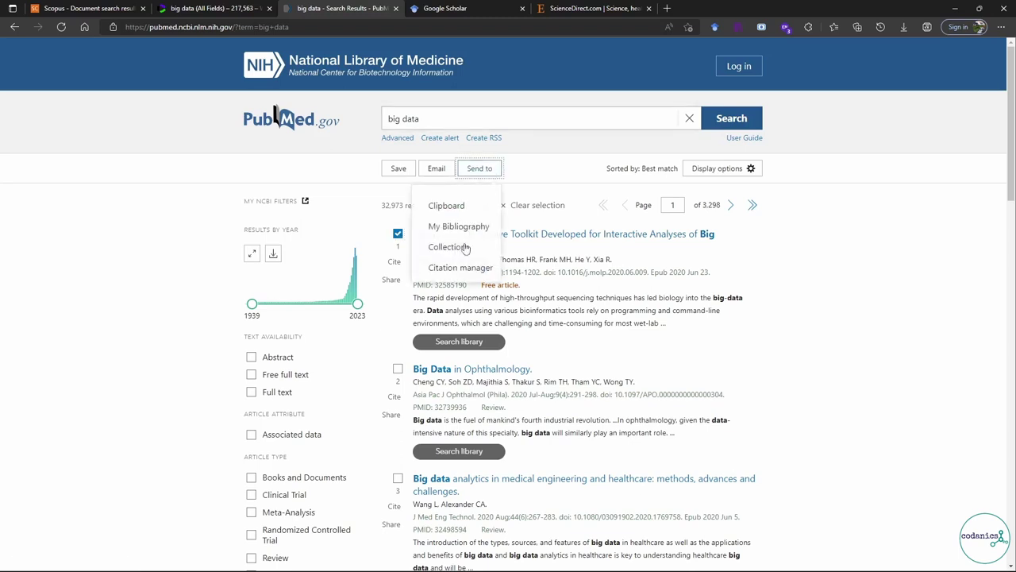
click(465, 267)
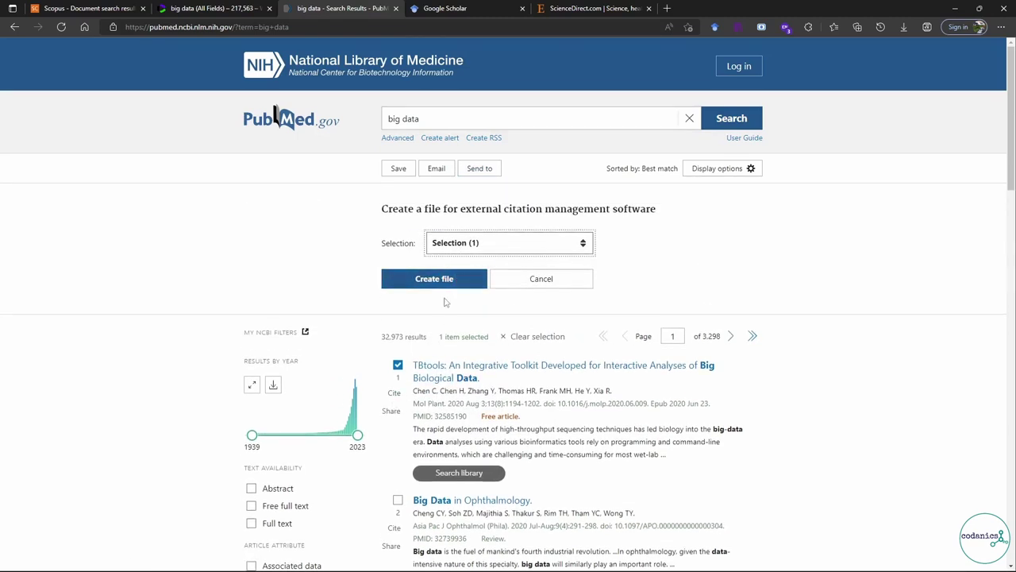
click(445, 280)
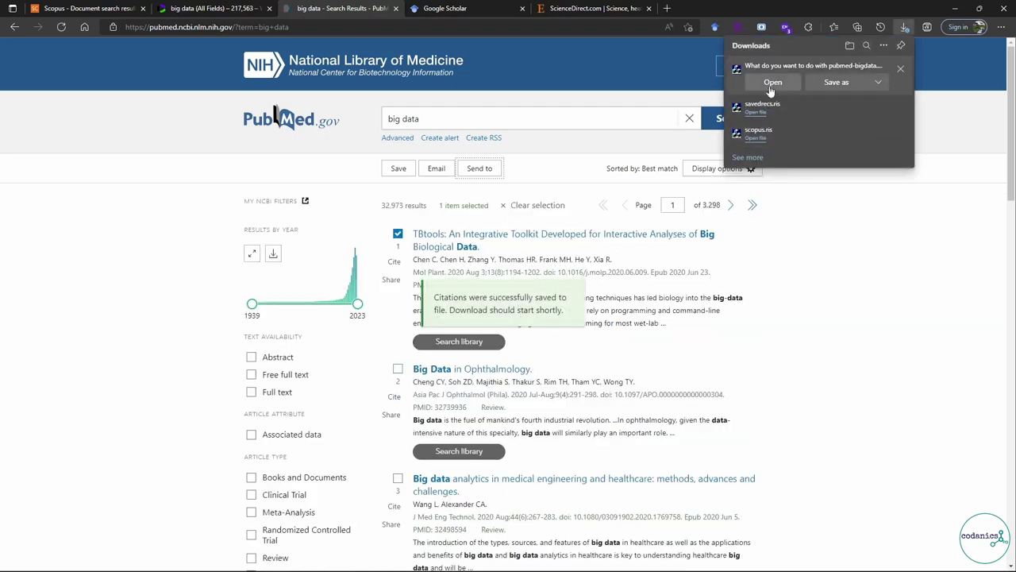
click(772, 83)
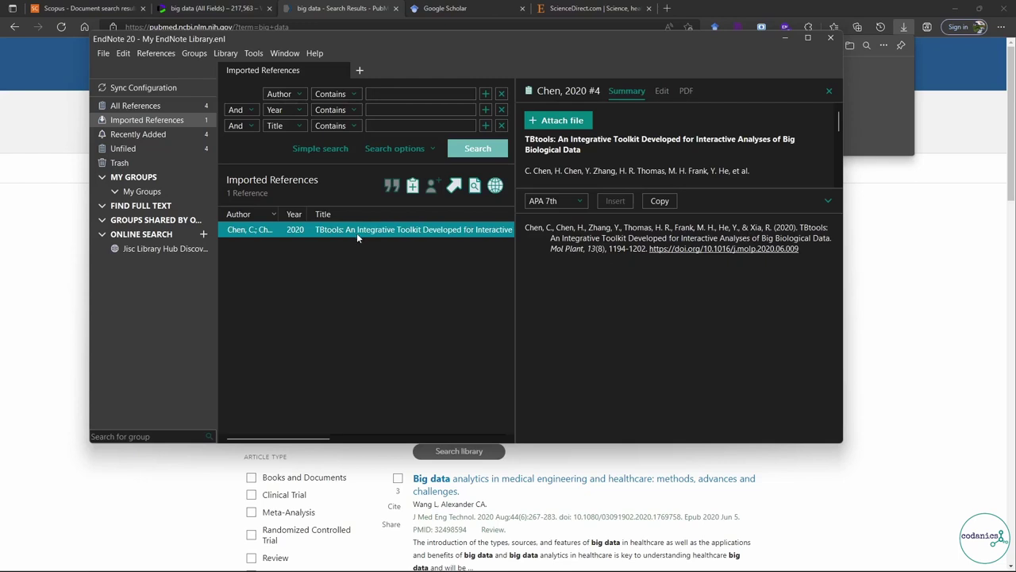
Step: Switch to Google Scholar in the browser and search articles for "big data"
click(468, 8)
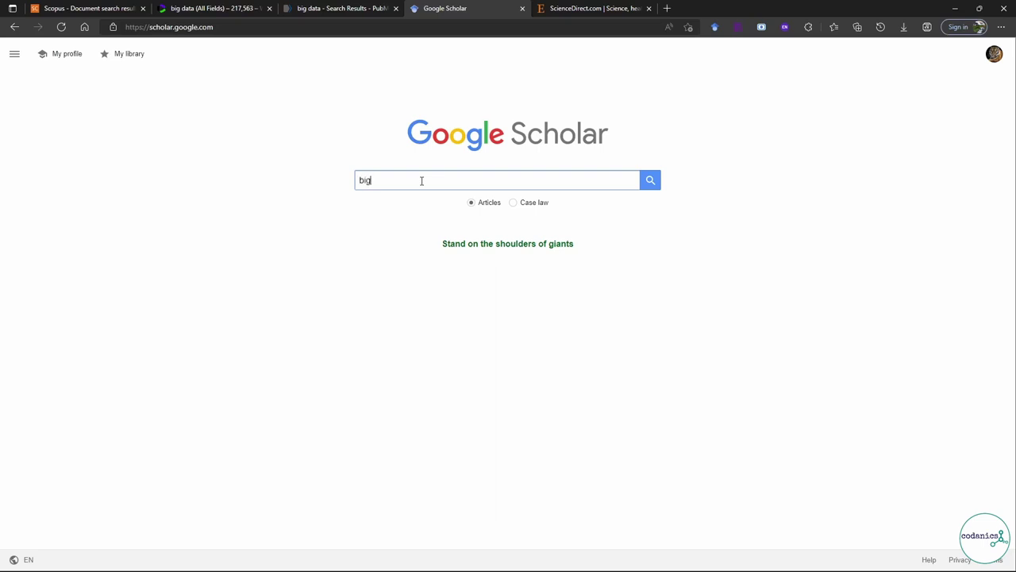
click(652, 184)
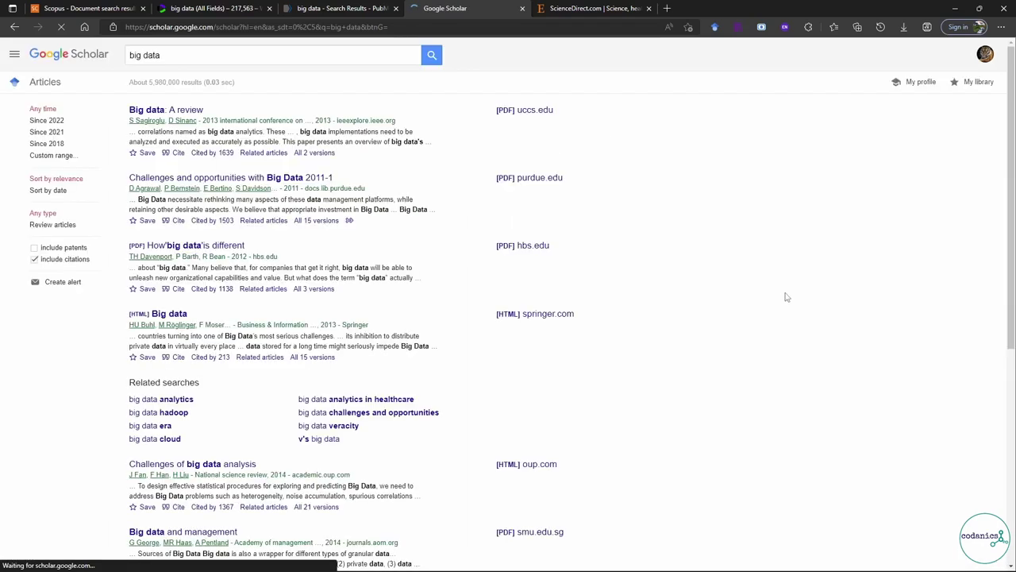